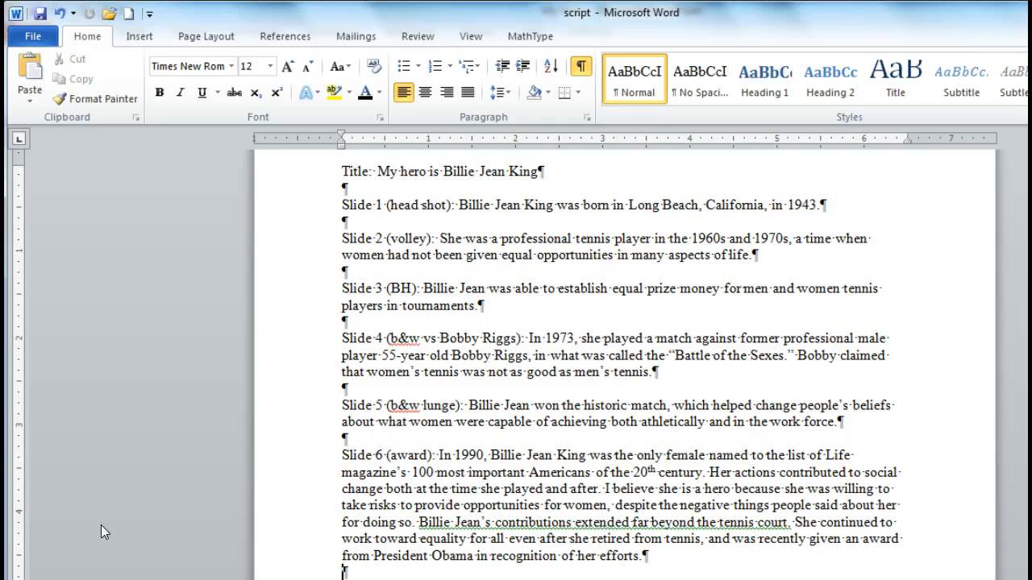
Step: Switch to VoiceThread in the browser and start creating a new thread with its upload source options shown
key("alt+Tab")
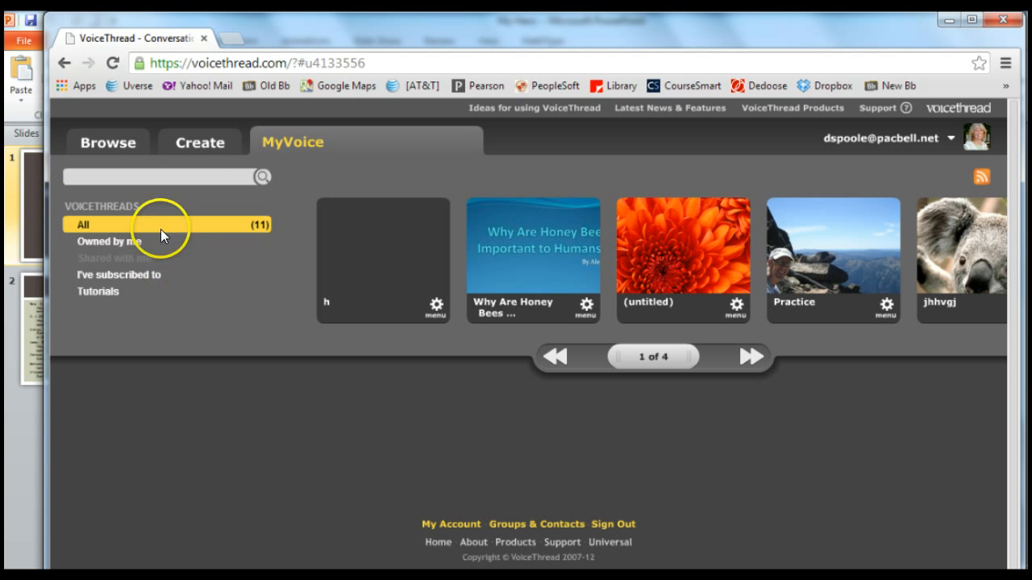
left_click(202, 143)
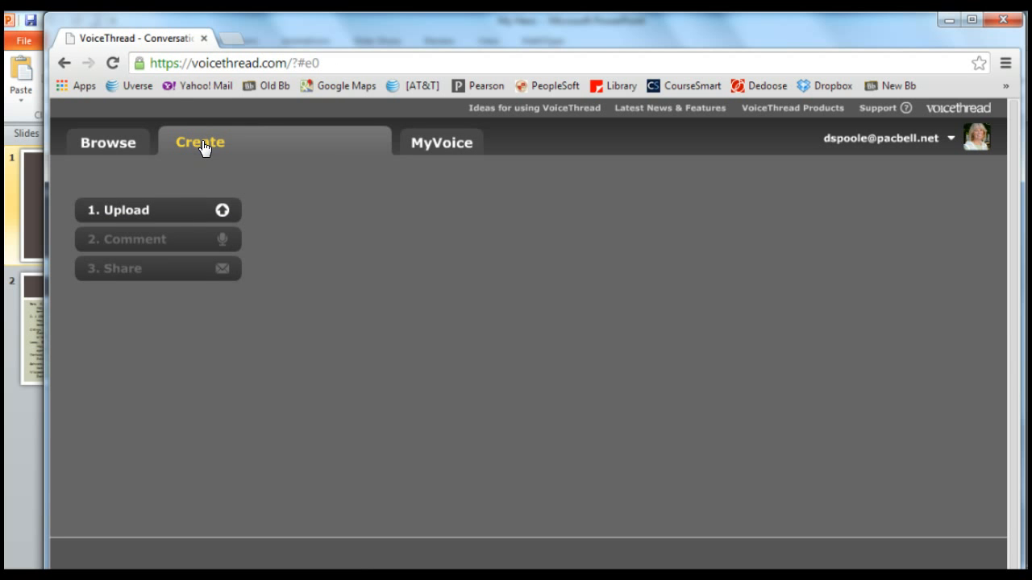
left_click(143, 214)
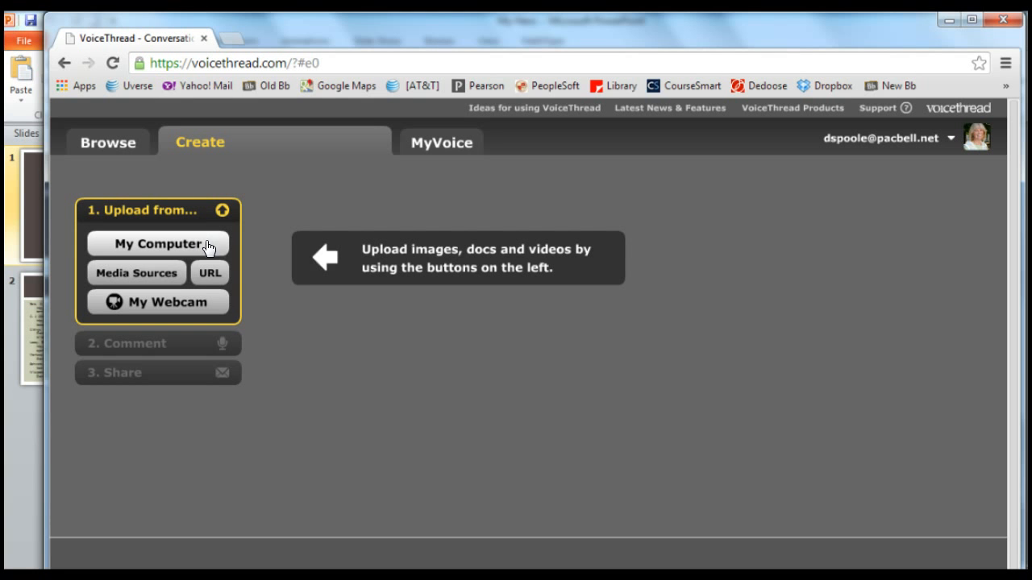
Step: Examine the alternative upload sources for the thread: Media Sources, URL and webcam
left_click(150, 276)
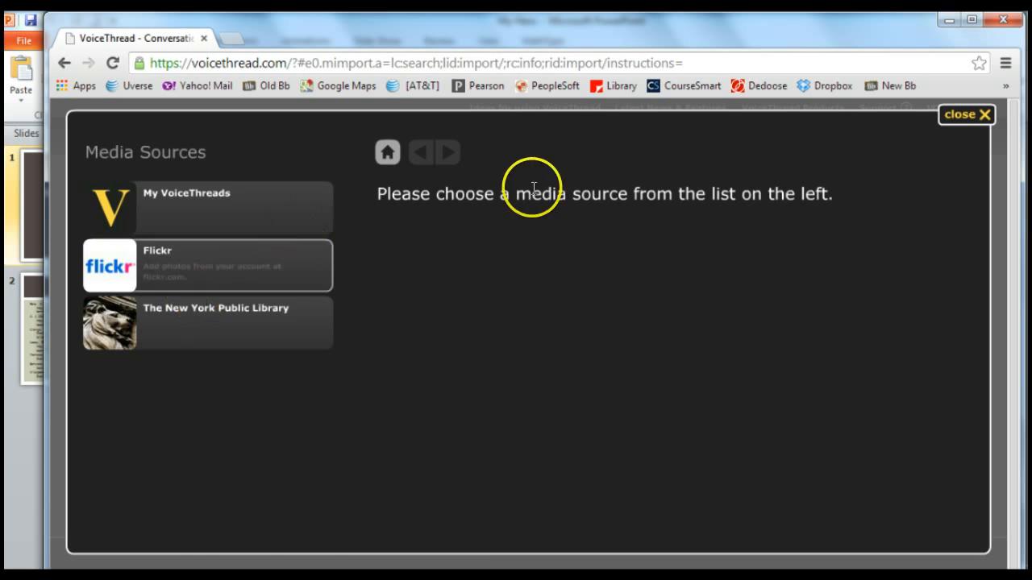
left_click(980, 115)
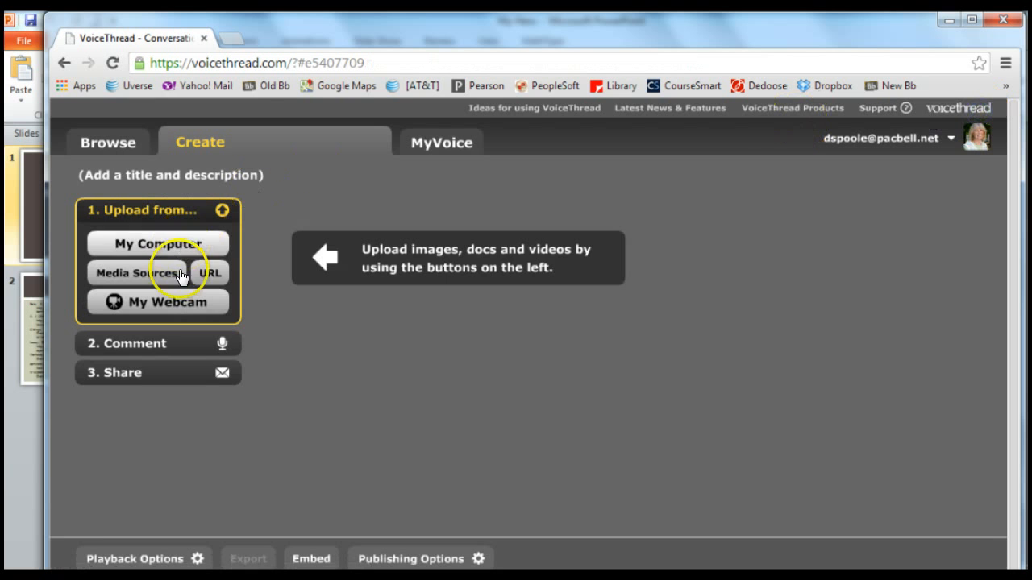
left_click(209, 274)
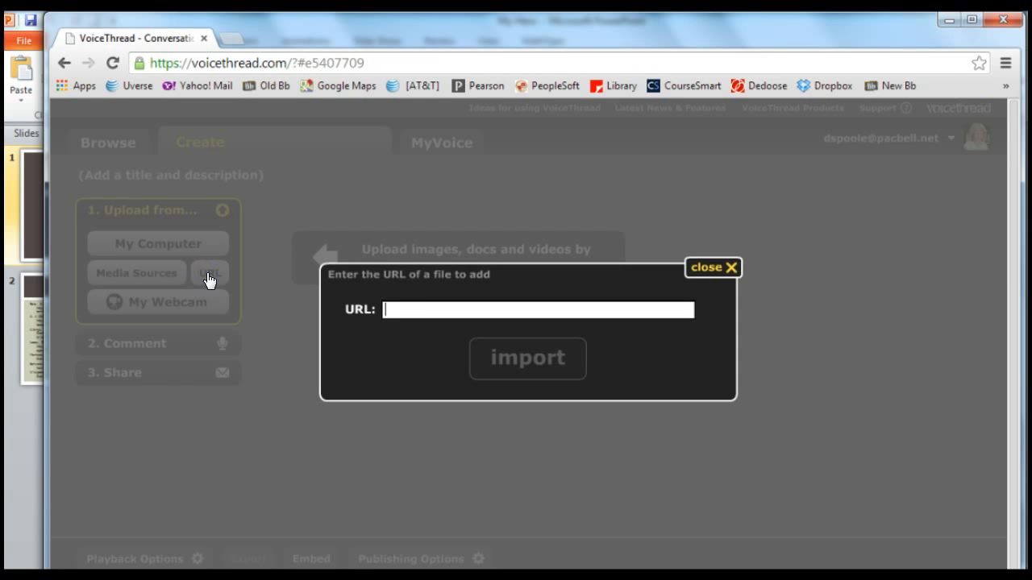
left_click(403, 316)
left_click(728, 267)
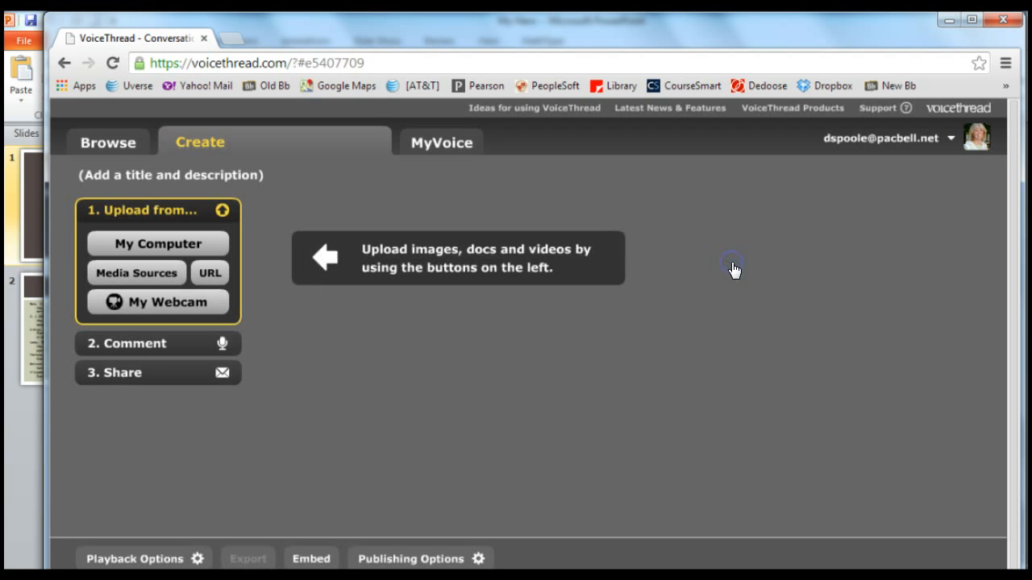
left_click(154, 308)
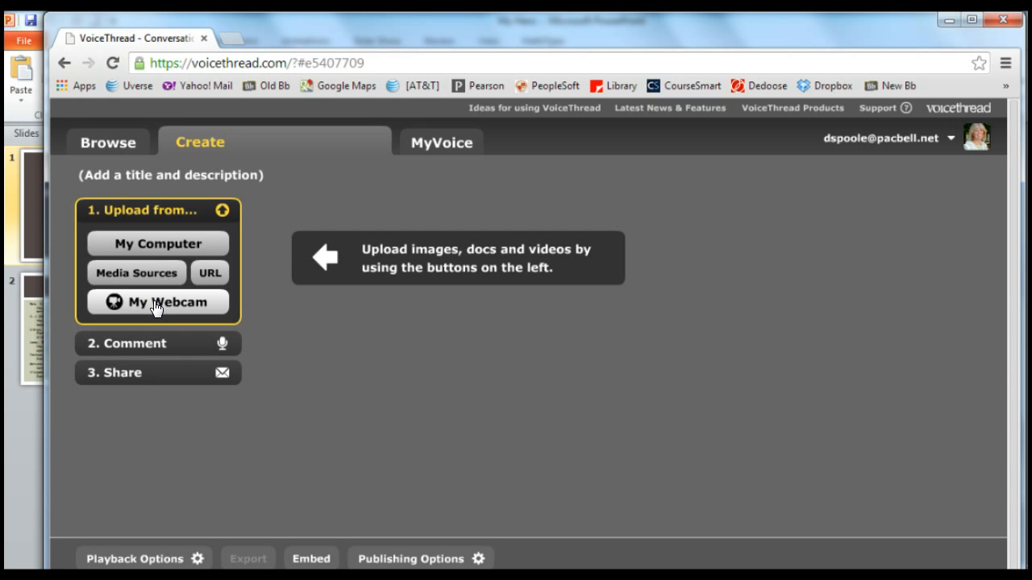
Step: Browse the computer for files to upload and open the Billie Jean folder in the Pictures library
left_click(153, 244)
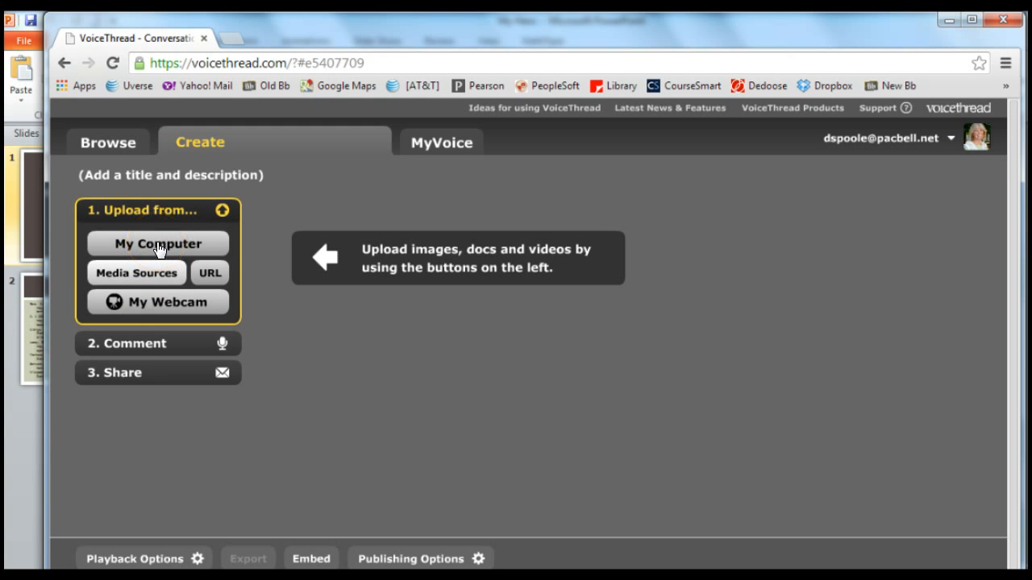
left_click(161, 244)
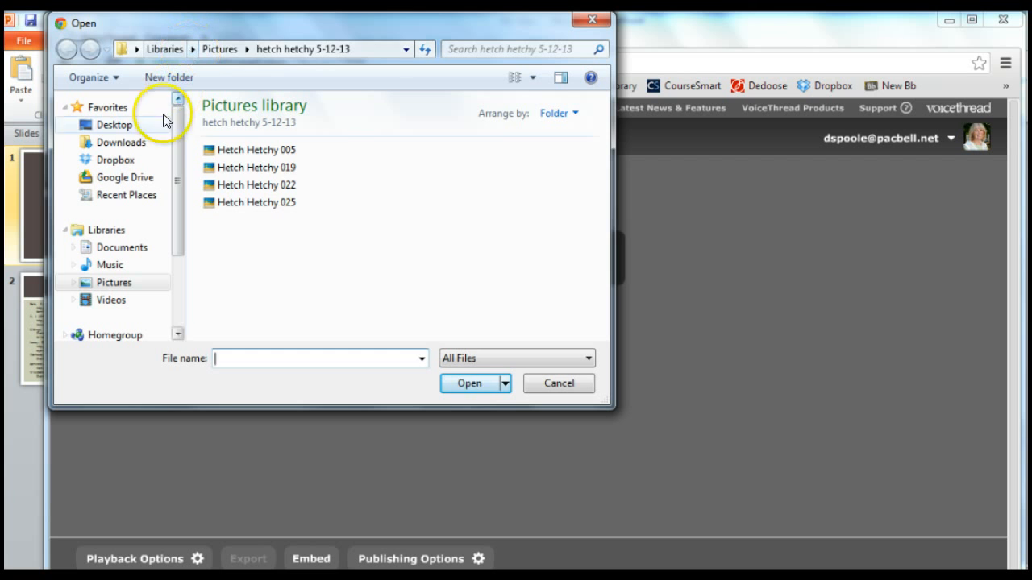
left_click(129, 248)
left_click(121, 283)
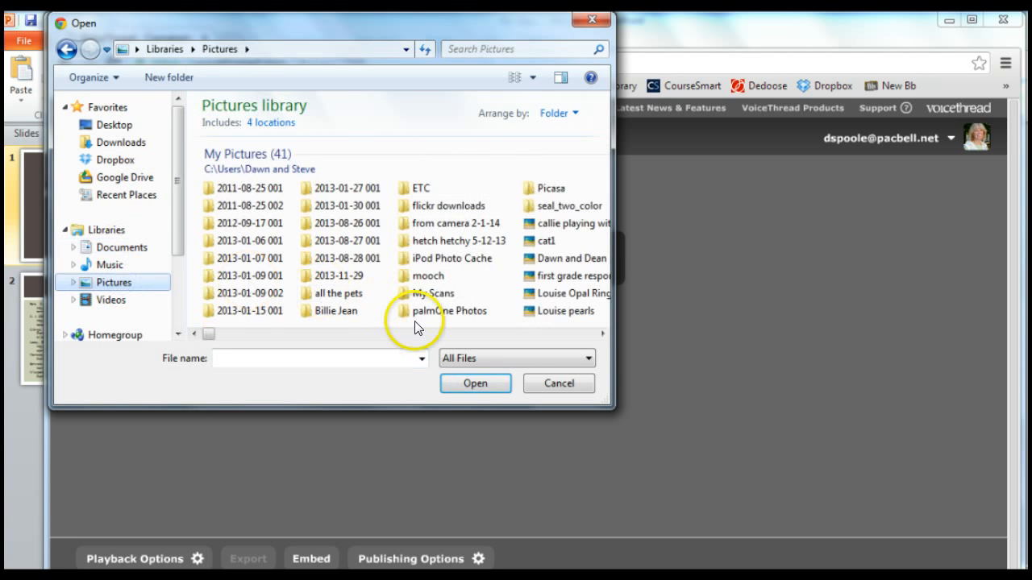
double_click(327, 312)
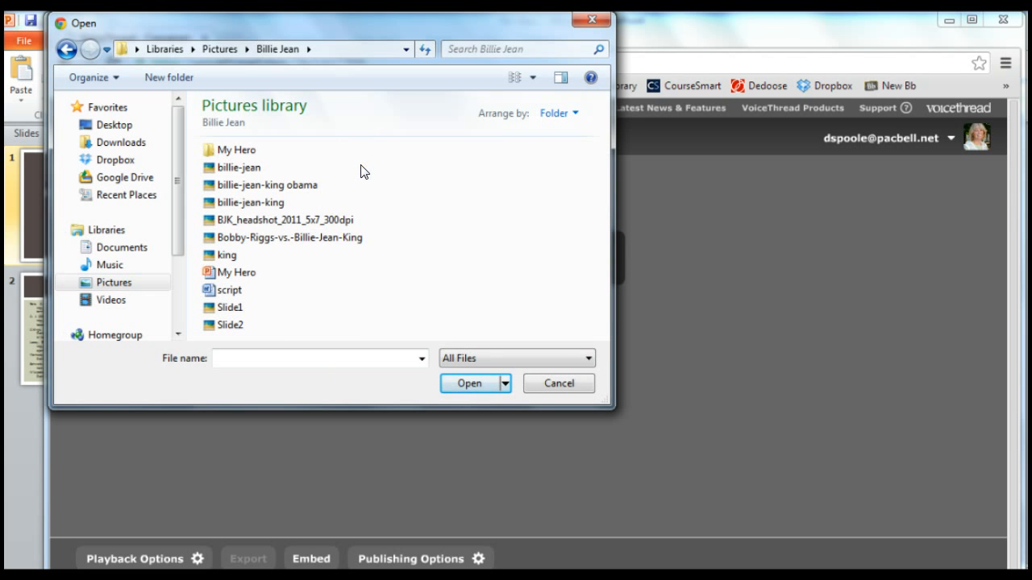
Step: Upload the six photos from billie-jean through king, together with the images Slide1 and Slide2
left_click(245, 168)
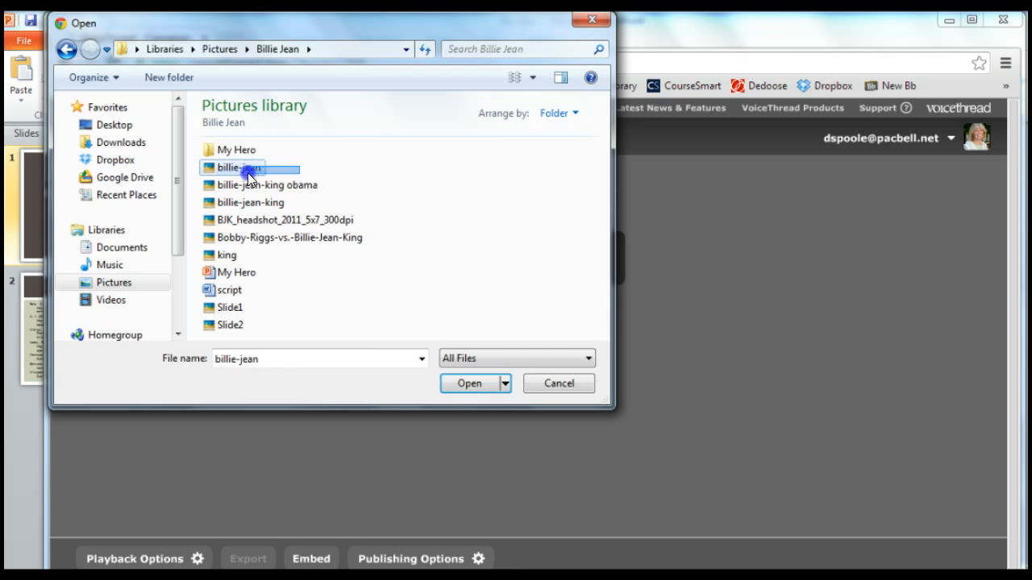
left_click_drag(248, 173, 228, 248)
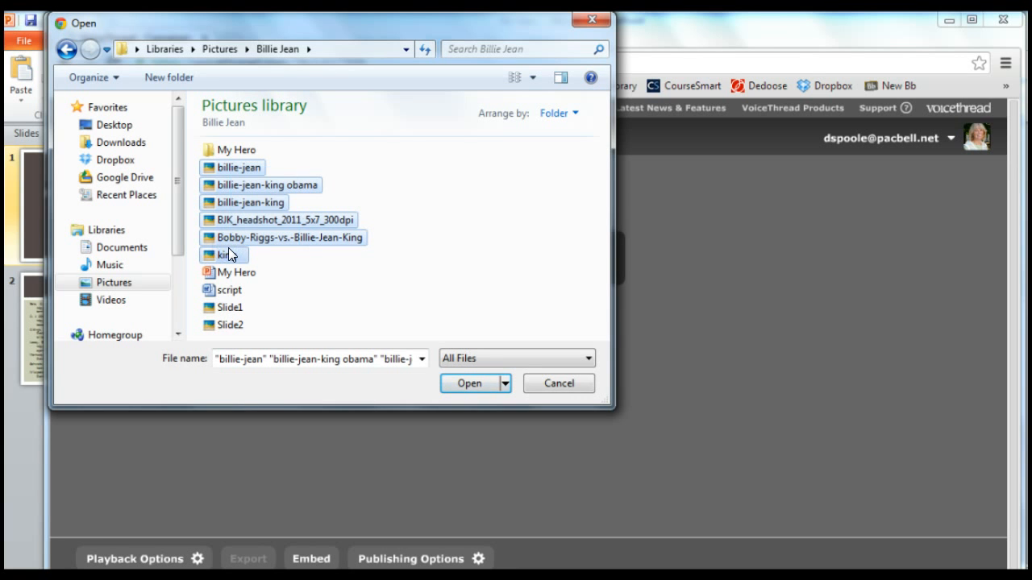
left_click(230, 308, "ctrl")
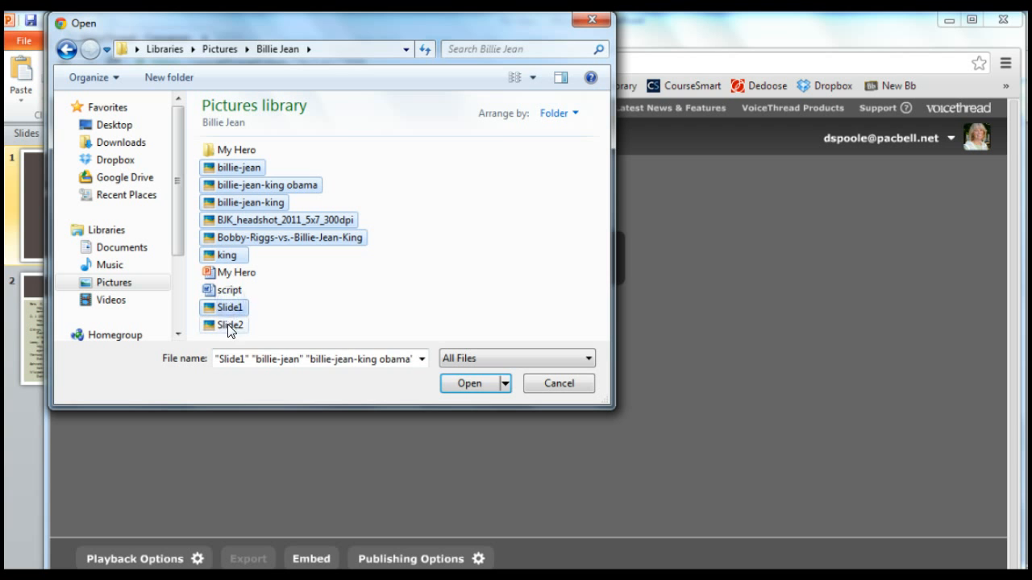
left_click(230, 326, "ctrl")
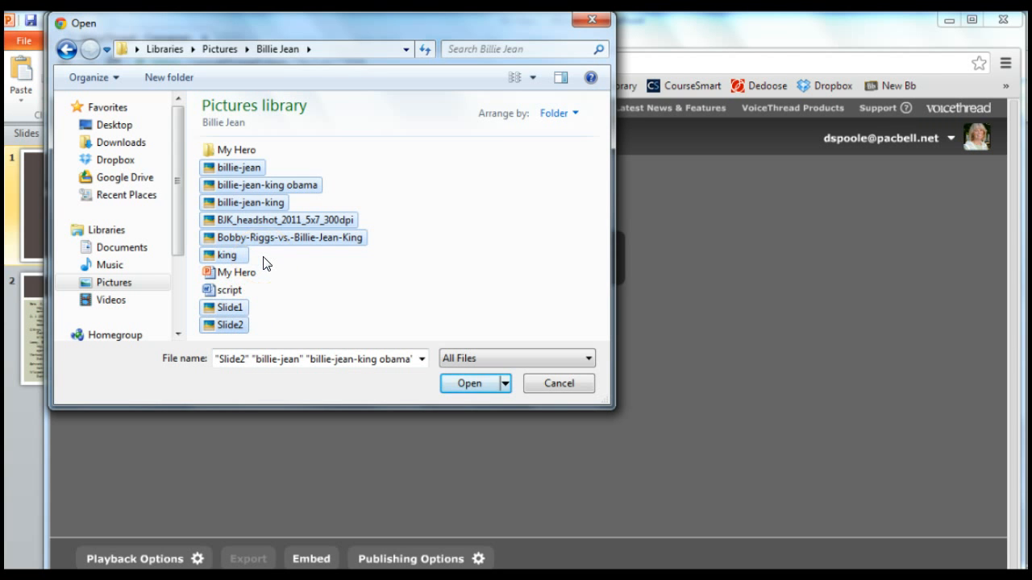
left_click(465, 384)
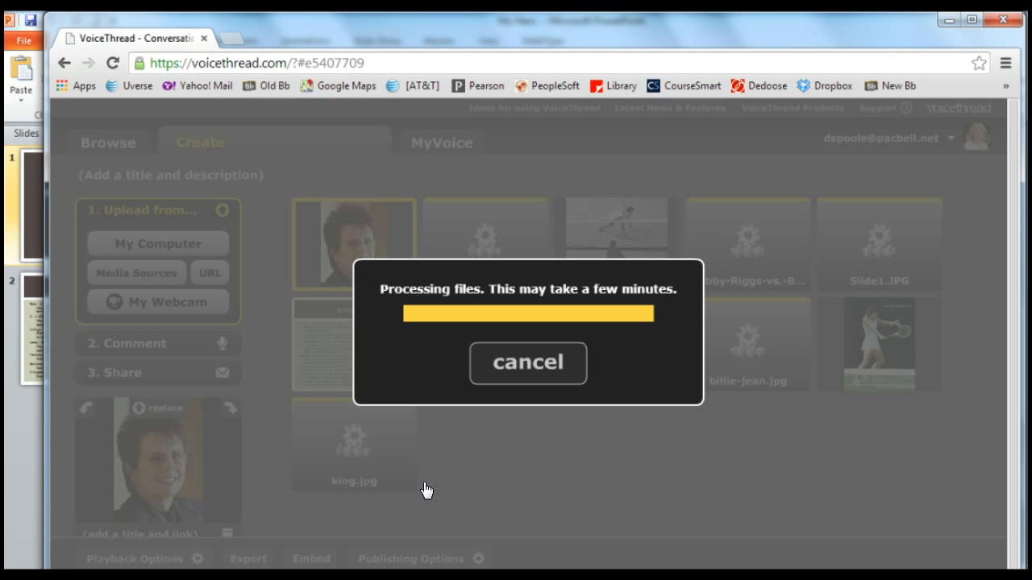
left_click(403, 486)
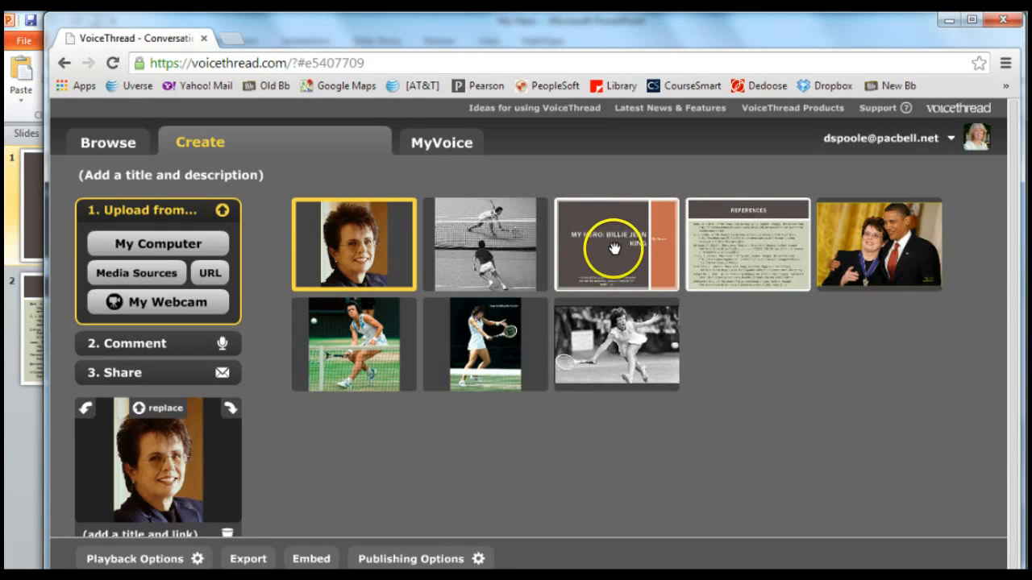
Step: Reorder the slides with the title slide first, the net volley photo third, the backhand photo fourth and the references last
left_click_drag(614, 248, 353, 257)
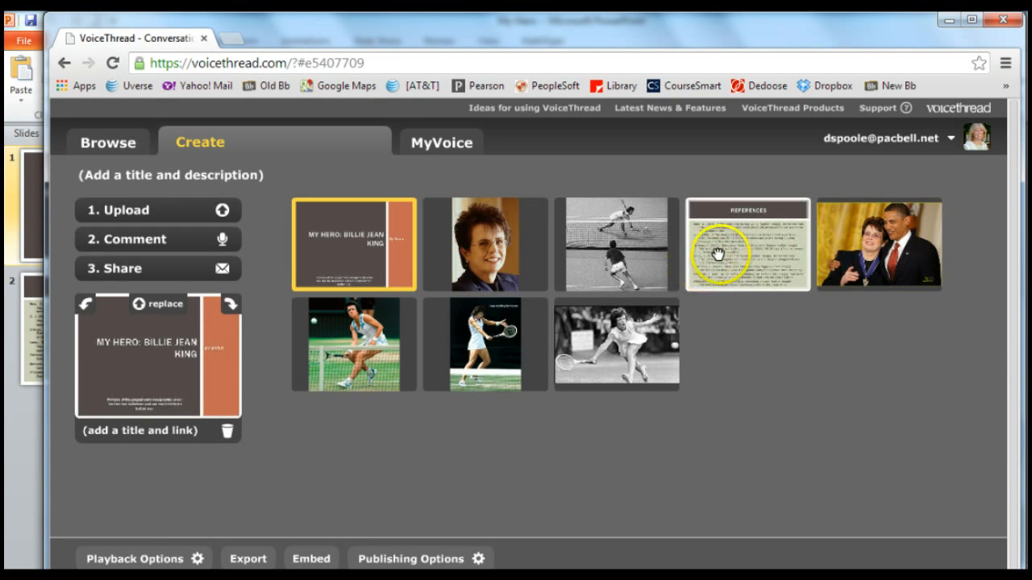
left_click_drag(718, 254, 718, 311)
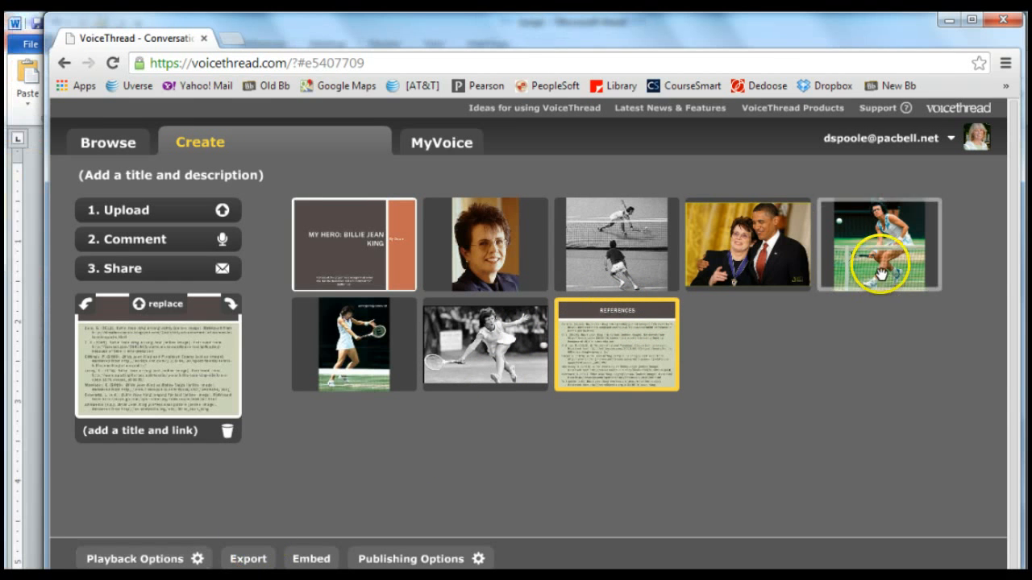
left_click_drag(881, 258, 559, 258)
left_click_drag(404, 357, 707, 256)
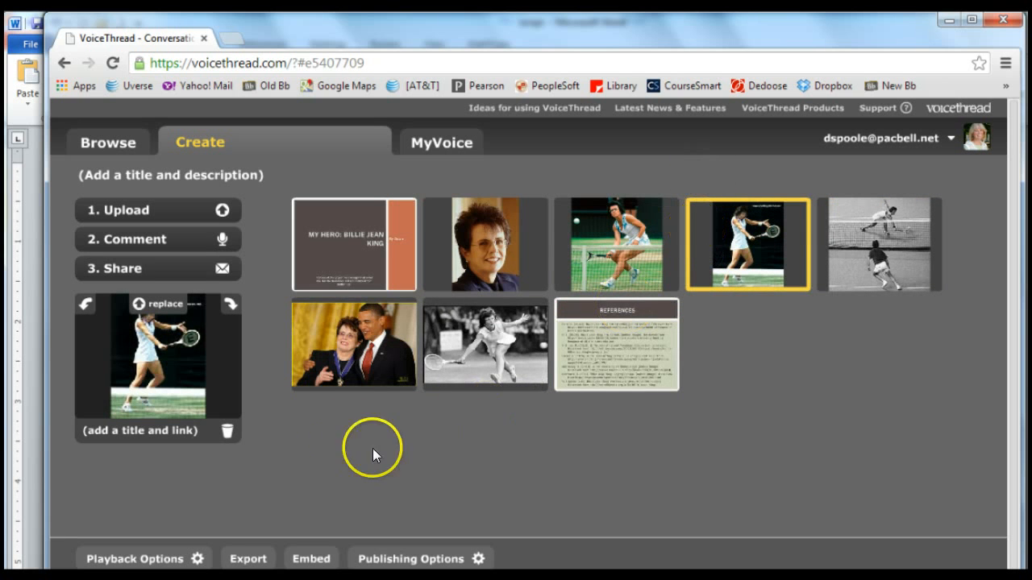
left_click_drag(354, 355, 393, 335)
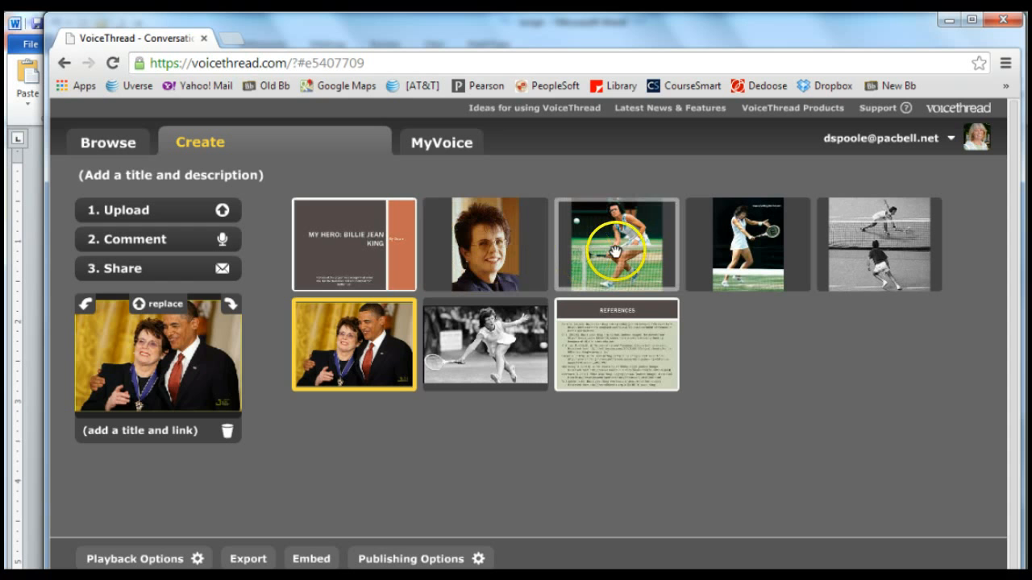
Step: Enter the commenting stage, go back to the title slide and start recording a voice comment on it
left_click(510, 266)
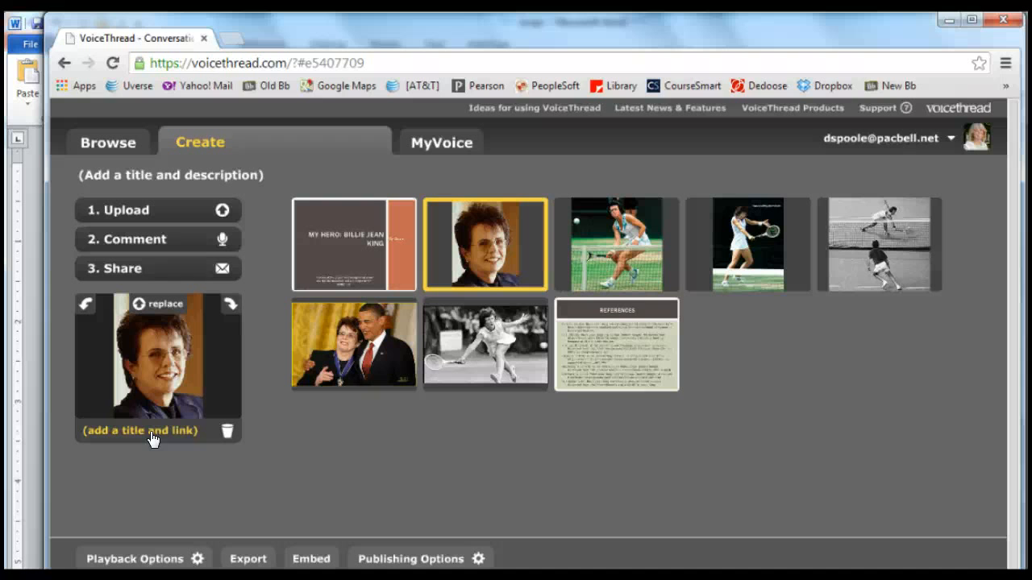
left_click(447, 483)
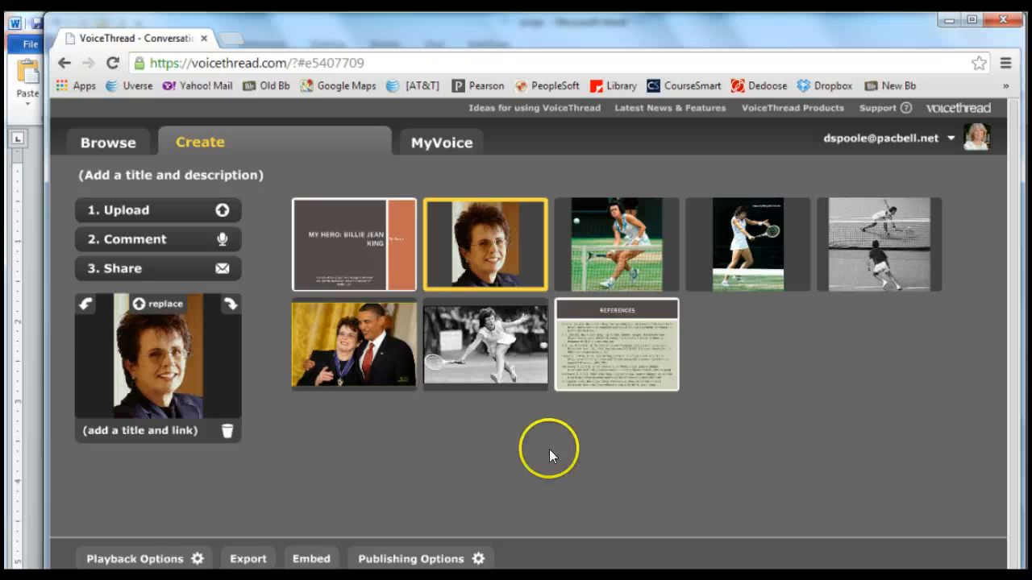
left_click(153, 240)
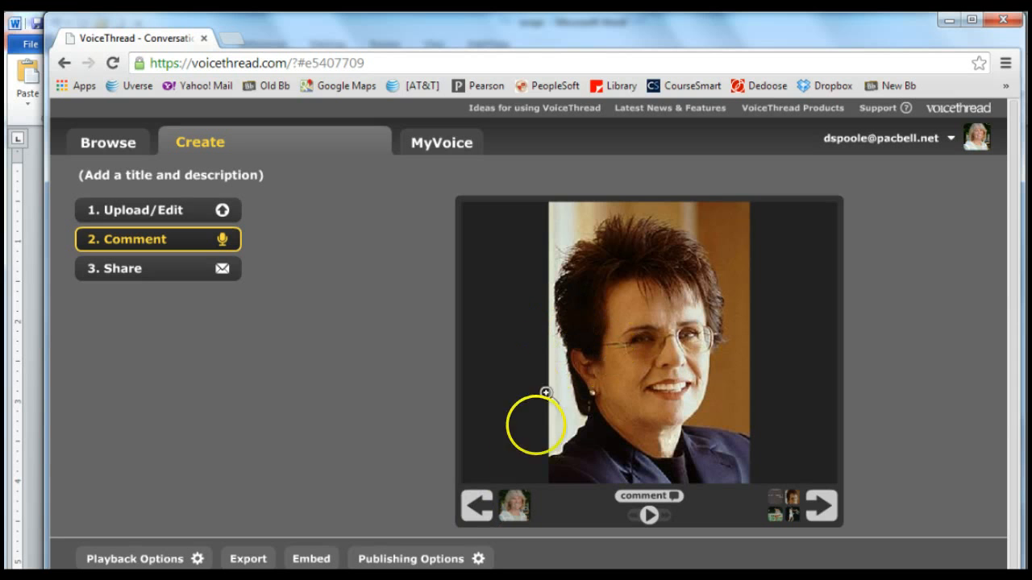
left_click(476, 507)
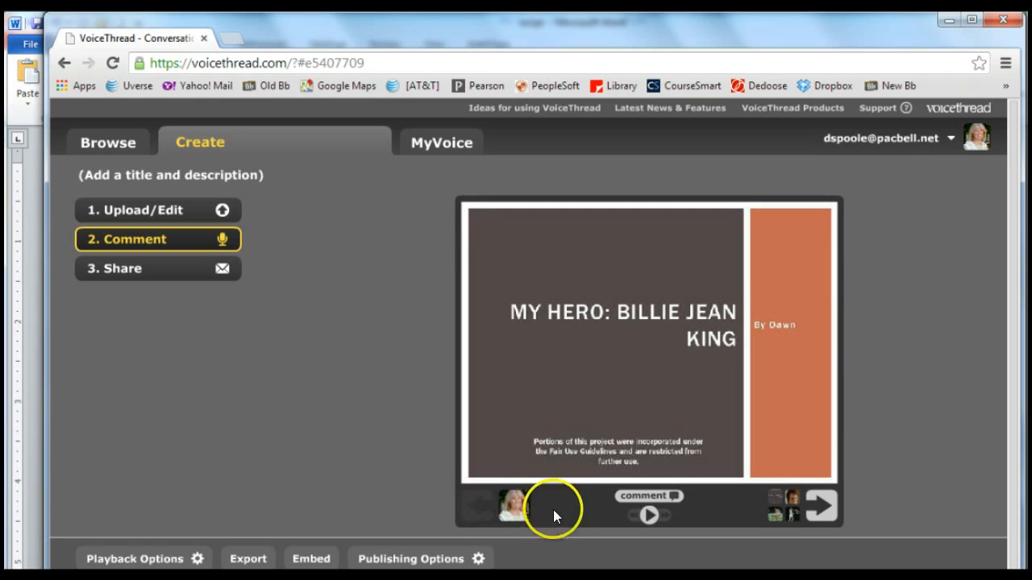
left_click(643, 500)
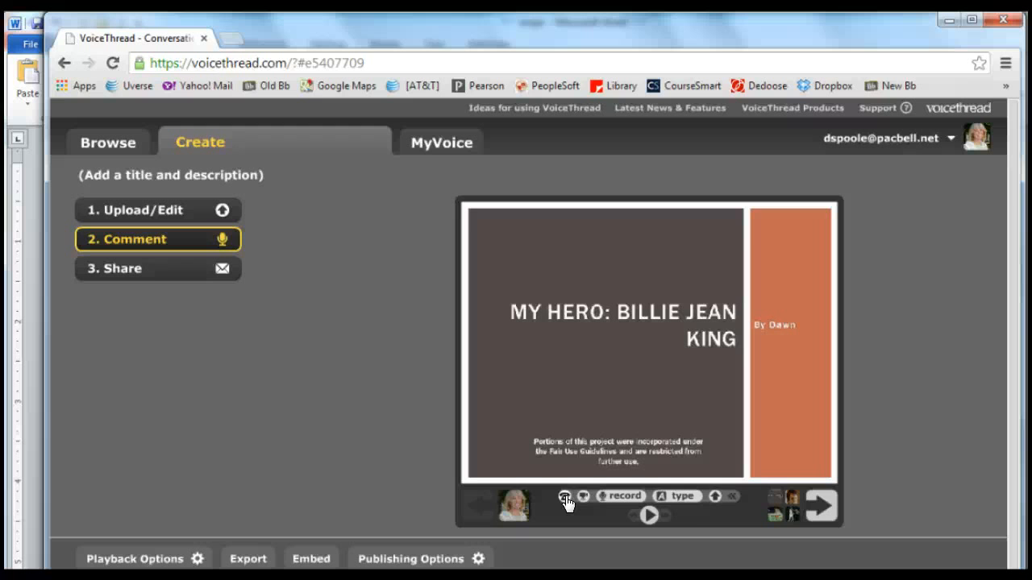
left_click(627, 512)
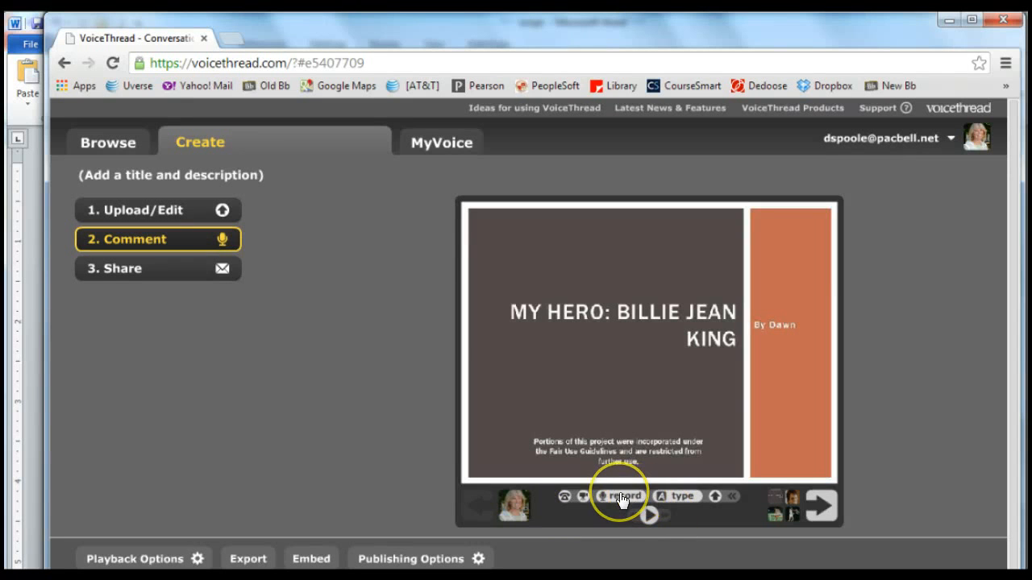